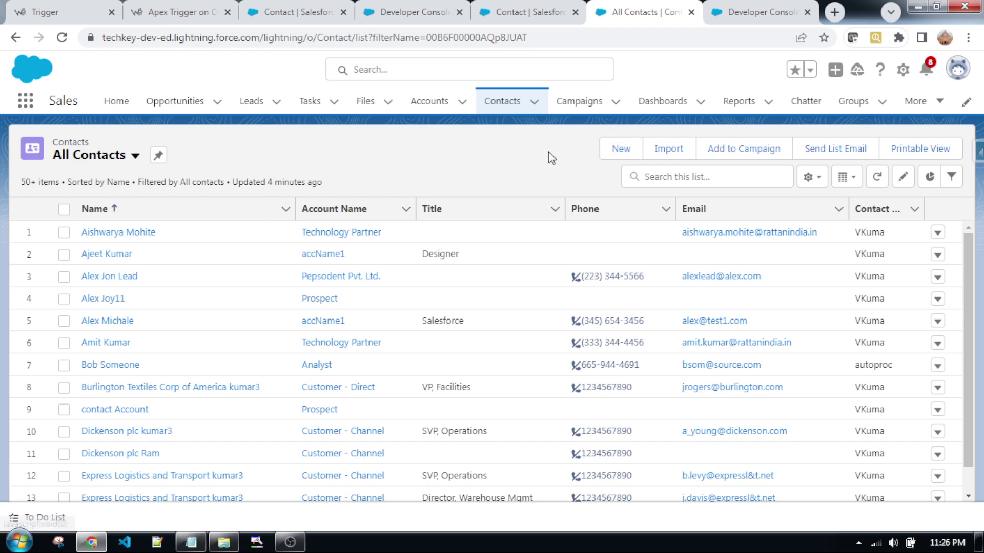
- Start a new contact with salutation Mr., first name Tech and last name W3web
{"action": "left_click", "coordinate": [621, 148]}
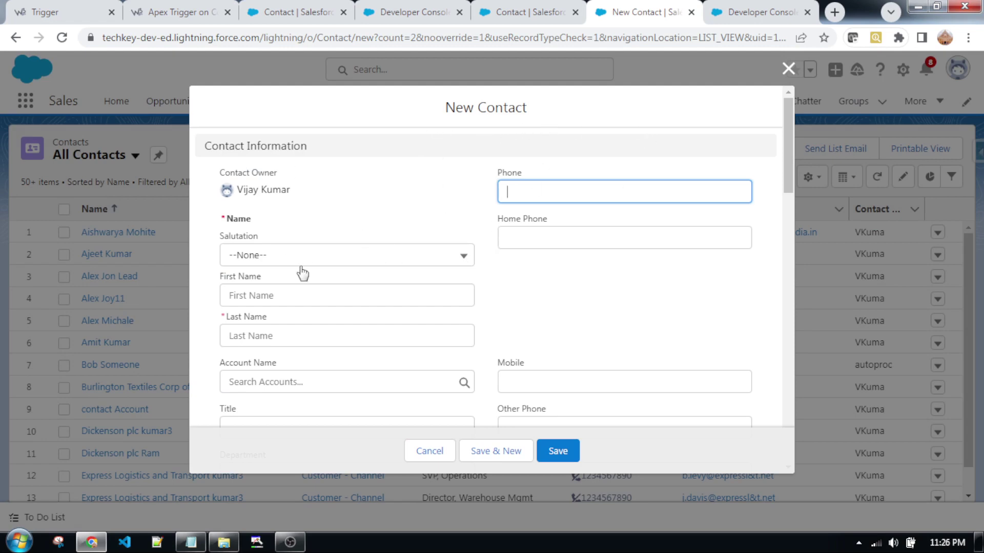
{"action": "left_click", "coordinate": [391, 256]}
{"action": "left_click", "coordinate": [282, 311]}
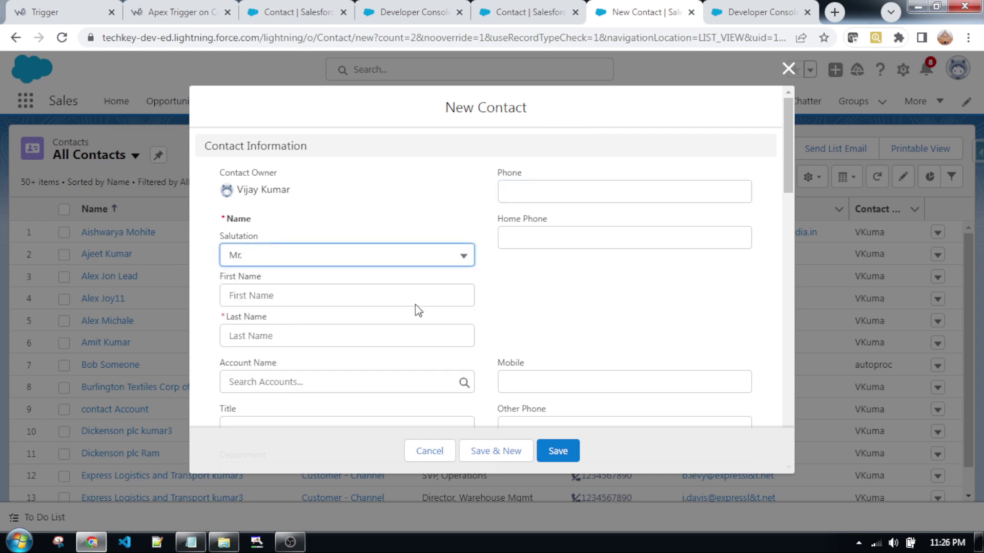
{"action": "scroll", "coordinate": [415, 304], "scroll_direction": "down", "scroll_amount": 3}
{"action": "scroll", "coordinate": [473, 292], "scroll_direction": "up", "scroll_amount": 1}
{"action": "left_click", "coordinate": [340, 222]}
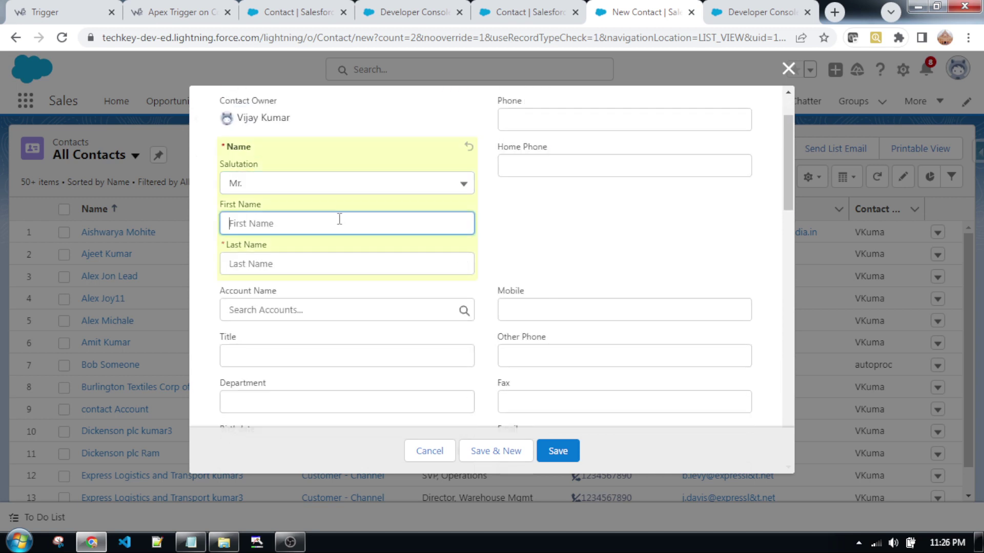
{"action": "type", "text": "TE"}
{"action": "key", "text": "Tab"}
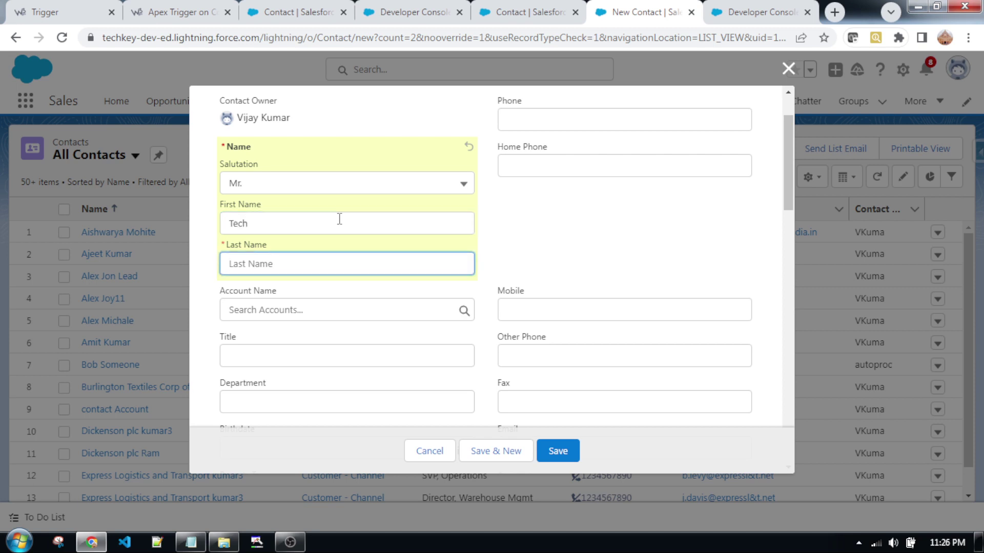
{"action": "type", "text": "W3web"}
{"action": "left_click", "coordinate": [588, 249]}
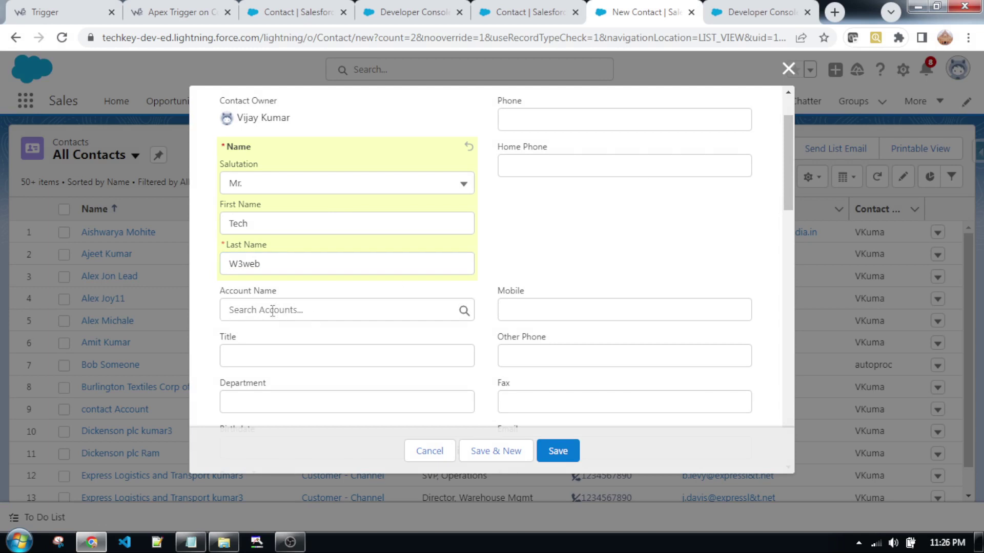
- Enter the contact's phone number and save the new contact
{"action": "left_click", "coordinate": [568, 116]}
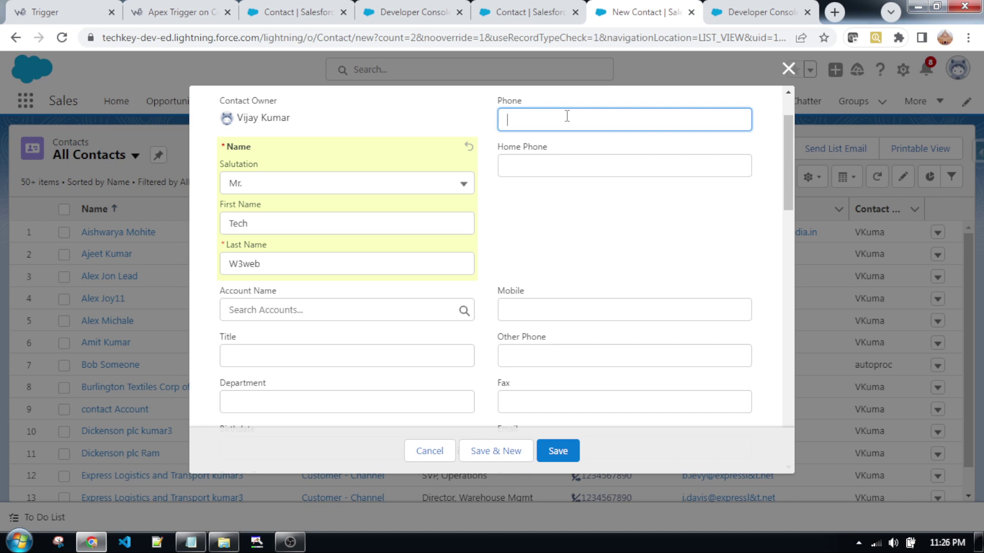
{"action": "left_click", "coordinate": [557, 451]}
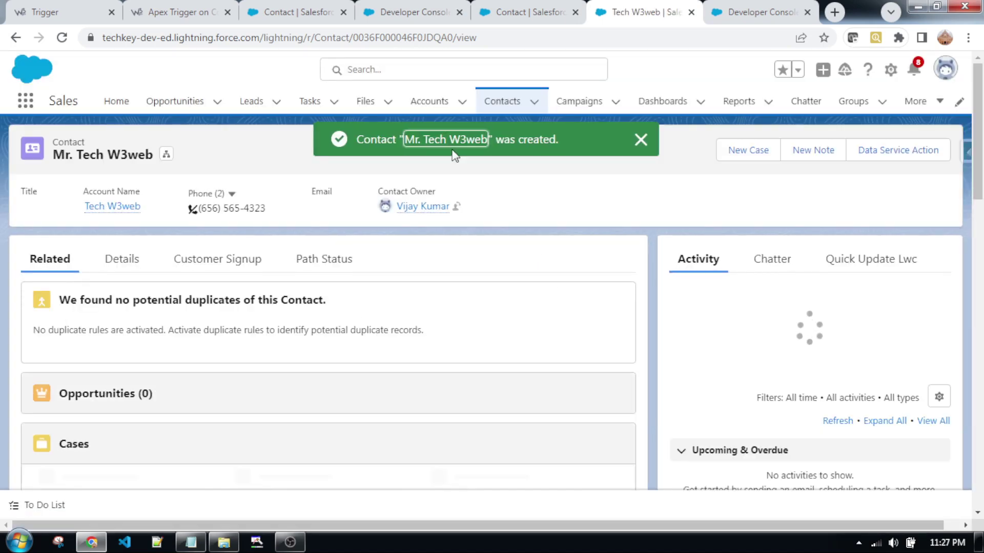
- Show the Details tab of contact Tech W3web and scroll through its fields
{"action": "left_click", "coordinate": [125, 263]}
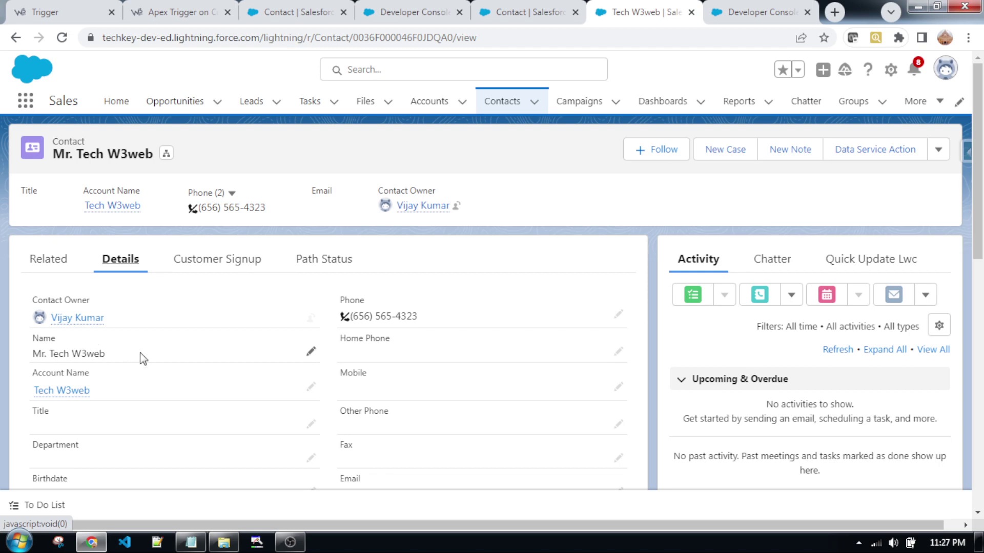
{"action": "scroll", "coordinate": [494, 342], "scroll_direction": "down", "scroll_amount": 1}
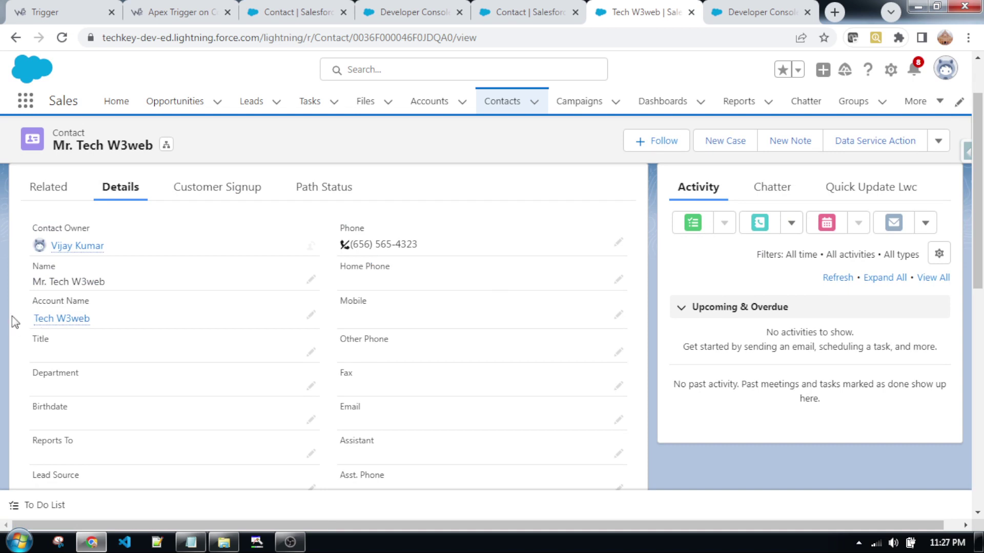
- Review the linked Tech W3web account's details and related contacts, then go to the trigger article
{"action": "left_click", "coordinate": [55, 320]}
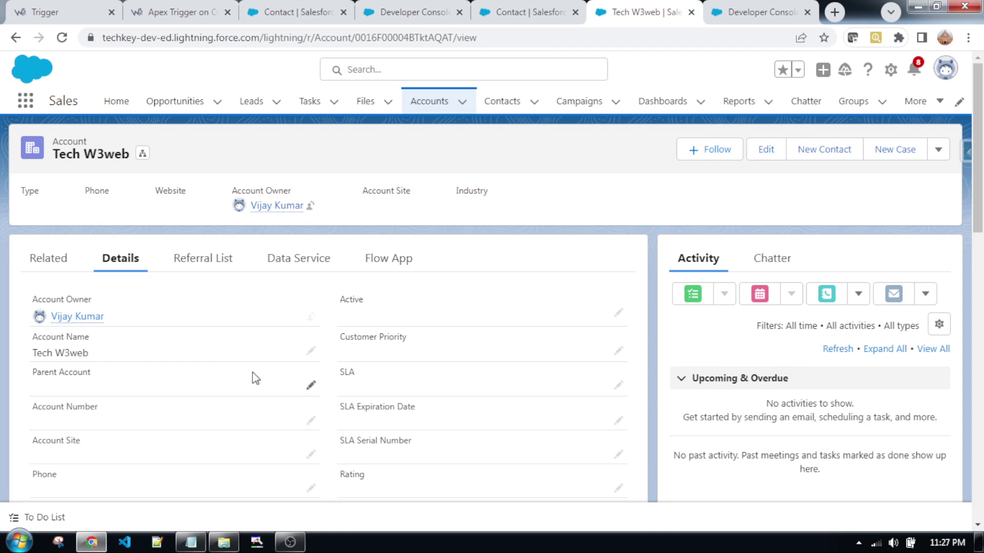
{"action": "scroll", "coordinate": [254, 386], "scroll_direction": "down", "scroll_amount": 1}
{"action": "scroll", "coordinate": [255, 390], "scroll_direction": "down", "scroll_amount": 1}
{"action": "scroll", "coordinate": [262, 394], "scroll_direction": "down", "scroll_amount": 3}
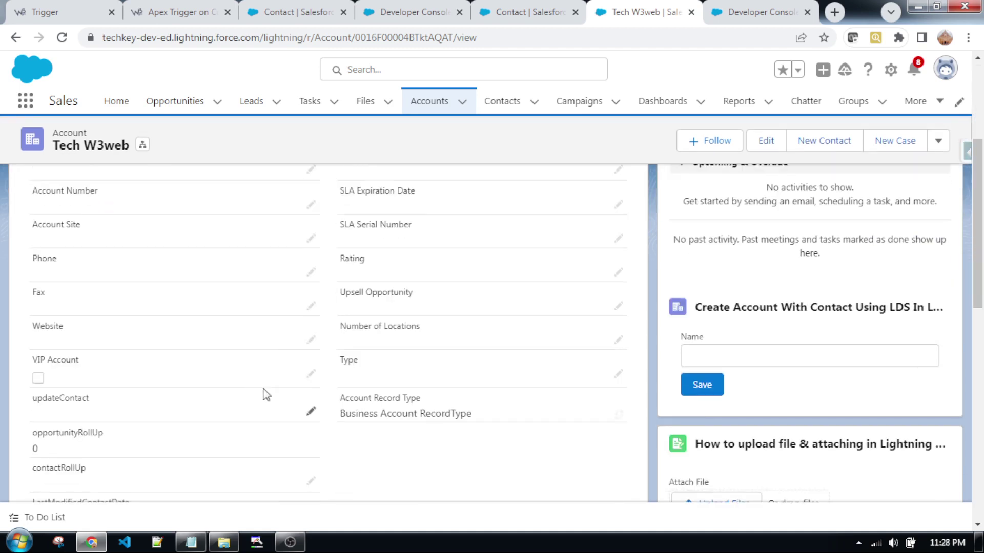
{"action": "scroll", "coordinate": [296, 416], "scroll_direction": "up", "scroll_amount": 1}
{"action": "scroll", "coordinate": [295, 416], "scroll_direction": "up", "scroll_amount": 2}
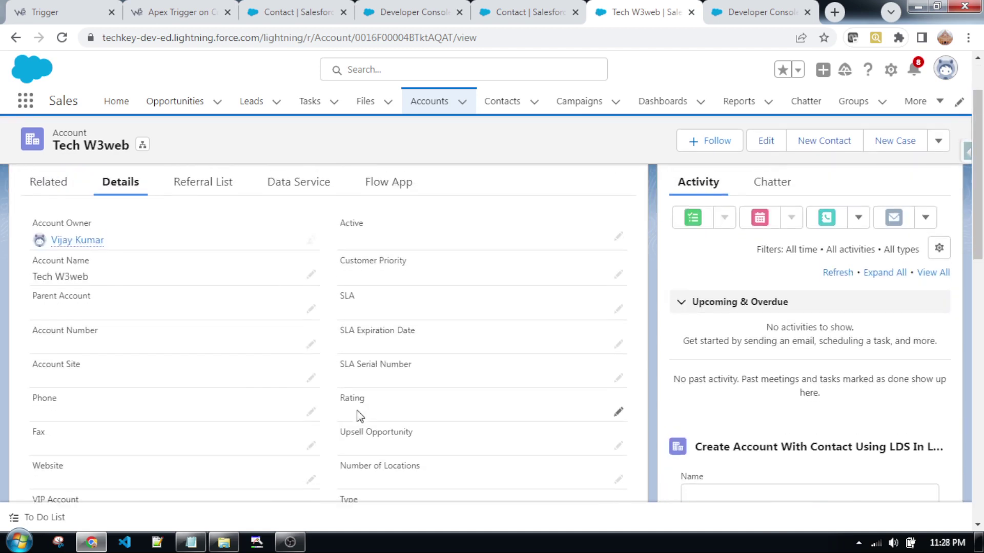
{"action": "scroll", "coordinate": [358, 413], "scroll_direction": "down", "scroll_amount": 10}
{"action": "scroll", "coordinate": [358, 414], "scroll_direction": "down", "scroll_amount": 4}
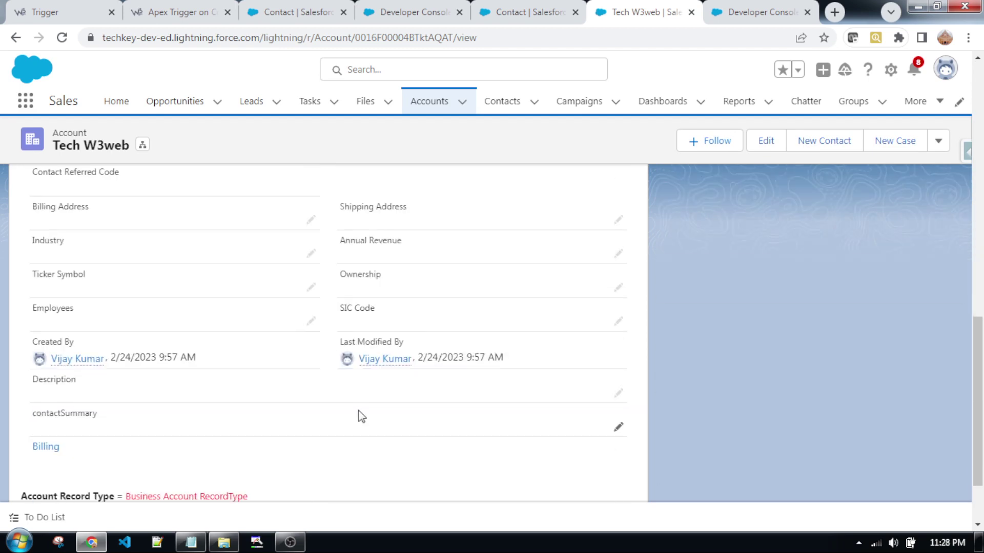
{"action": "scroll", "coordinate": [360, 416], "scroll_direction": "up", "scroll_amount": 12}
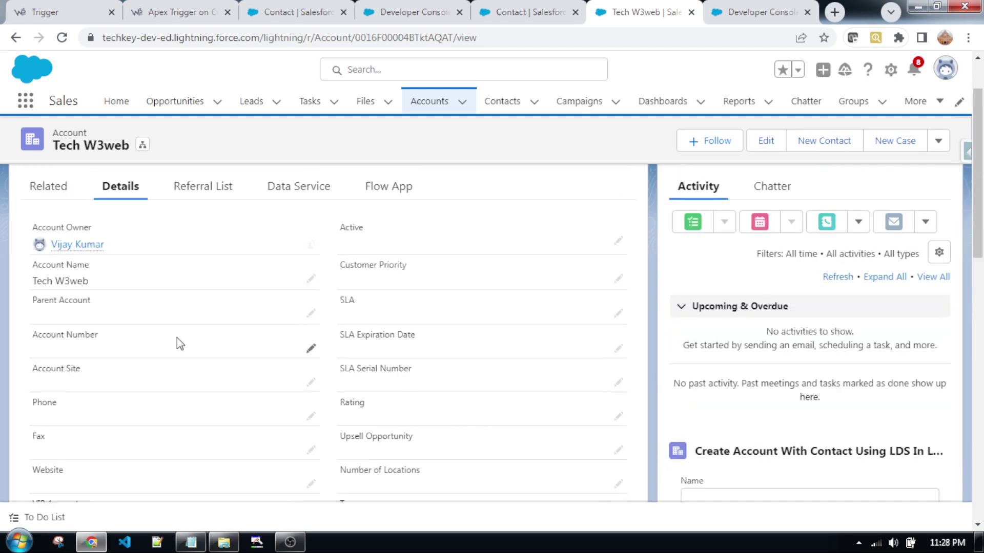
{"action": "scroll", "coordinate": [346, 416], "scroll_direction": "up", "scroll_amount": 3}
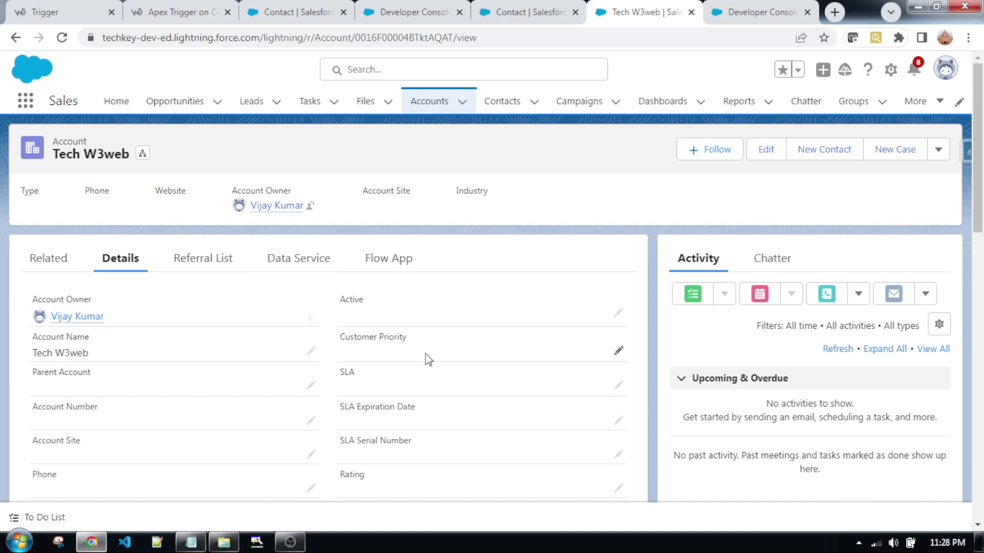
{"action": "left_click", "coordinate": [49, 259]}
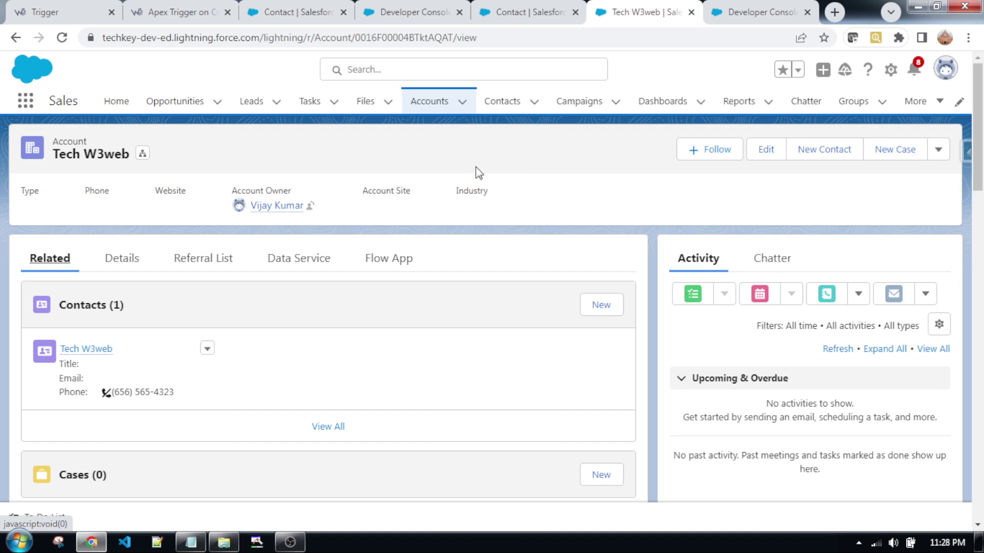
{"action": "left_click", "coordinate": [154, 11]}
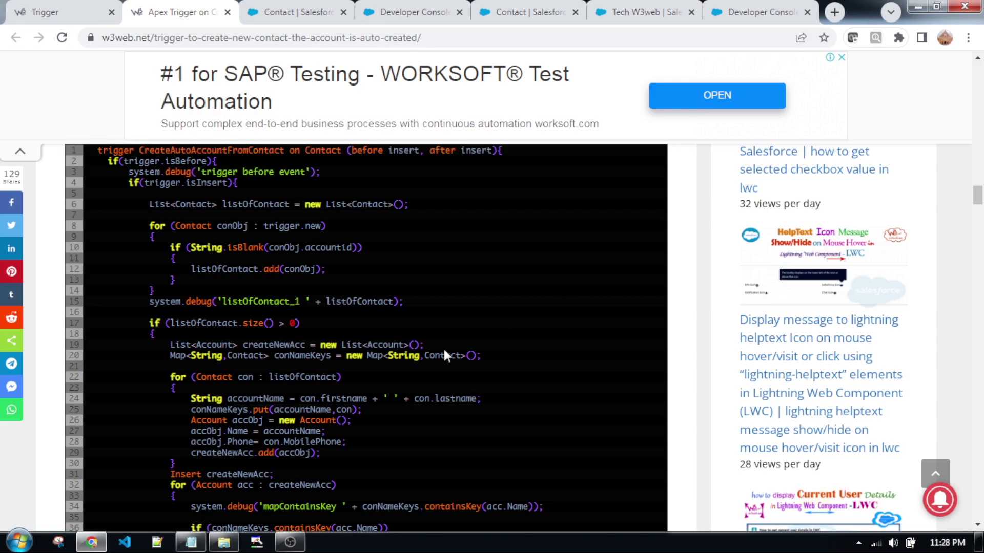
- Select the class name CreateAutoAccountFromContact in the article's Step 1 line
{"action": "scroll", "coordinate": [443, 348], "scroll_direction": "up", "scroll_amount": 5}
{"action": "scroll", "coordinate": [401, 444], "scroll_direction": "up", "scroll_amount": 6}
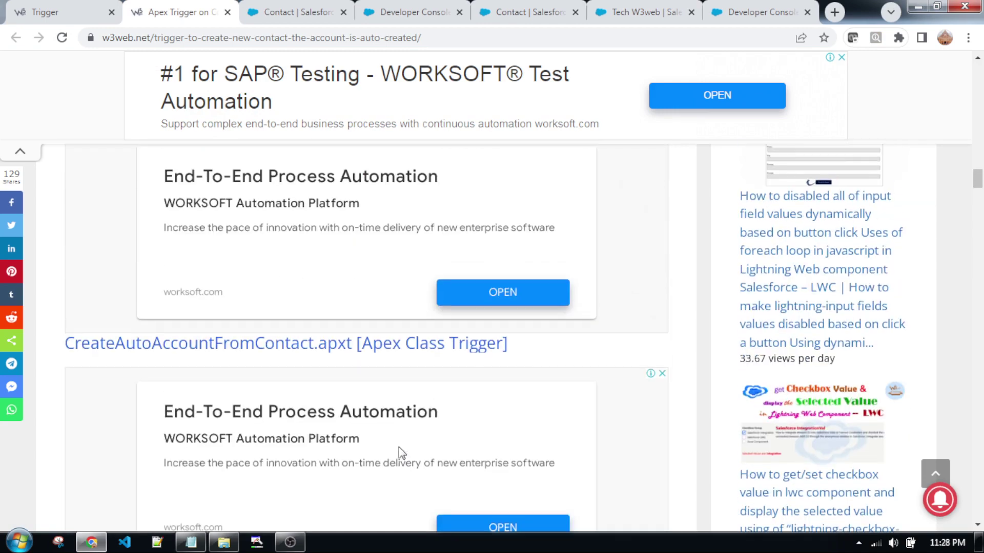
{"action": "scroll", "coordinate": [202, 248], "scroll_direction": "up", "scroll_amount": 1}
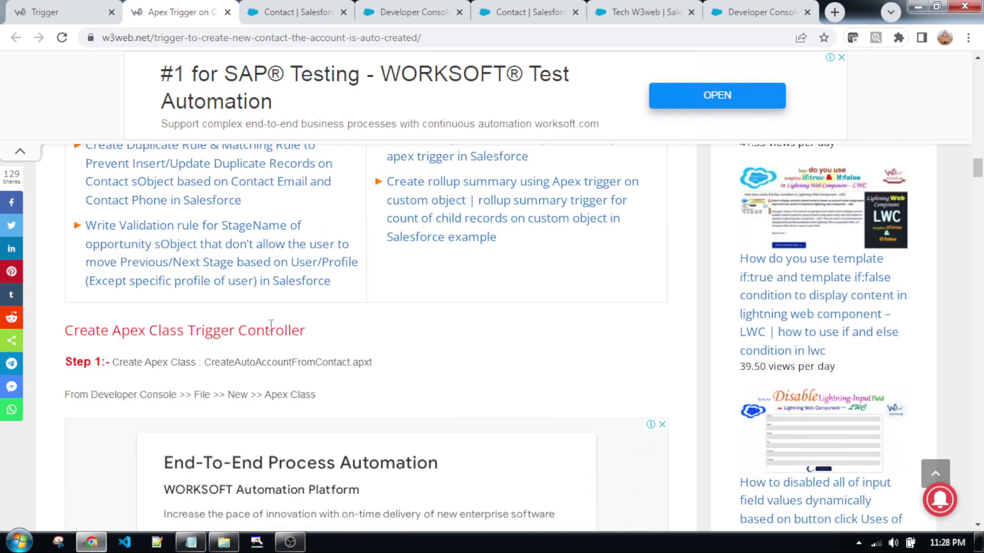
{"action": "scroll", "coordinate": [298, 317], "scroll_direction": "down", "scroll_amount": 2}
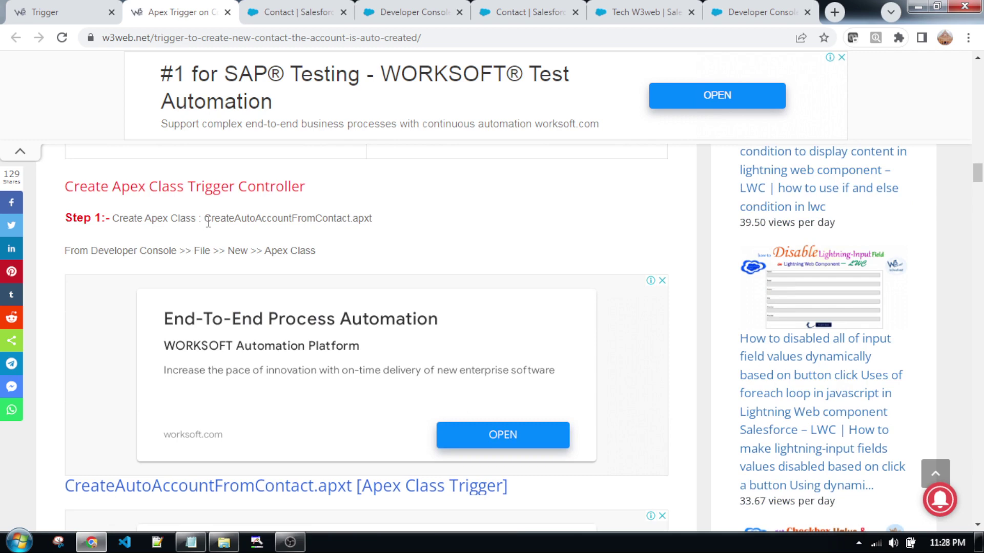
{"action": "left_click_drag", "start_coordinate": [205, 221], "coordinate": [350, 222]}
{"action": "left_click", "coordinate": [219, 235]}
{"action": "left_click_drag", "start_coordinate": [208, 220], "coordinate": [352, 219]}
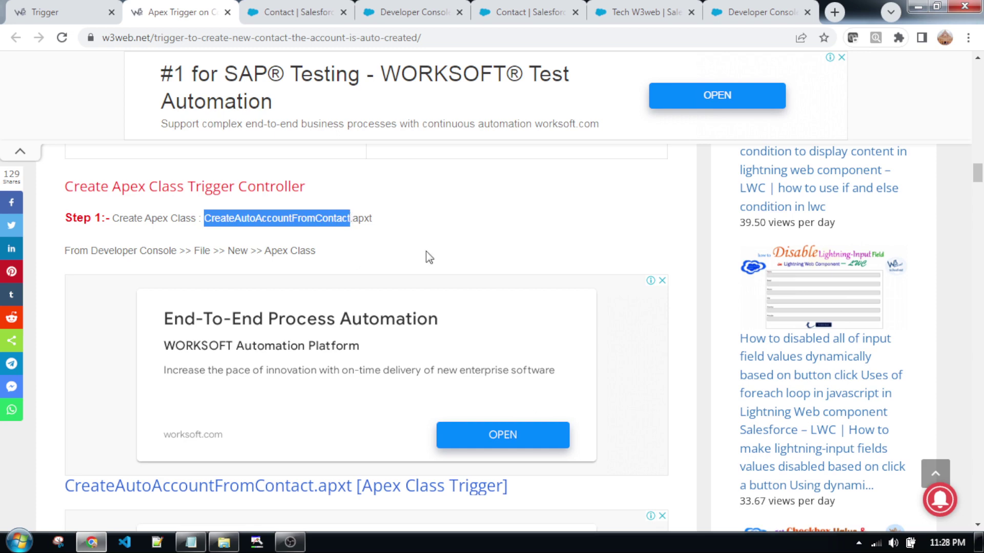
- Select the class name in the code heading, then go to the Developer Console tab
{"action": "scroll", "coordinate": [510, 265], "scroll_direction": "down", "scroll_amount": 5}
{"action": "scroll", "coordinate": [120, 395], "scroll_direction": "down", "scroll_amount": 4}
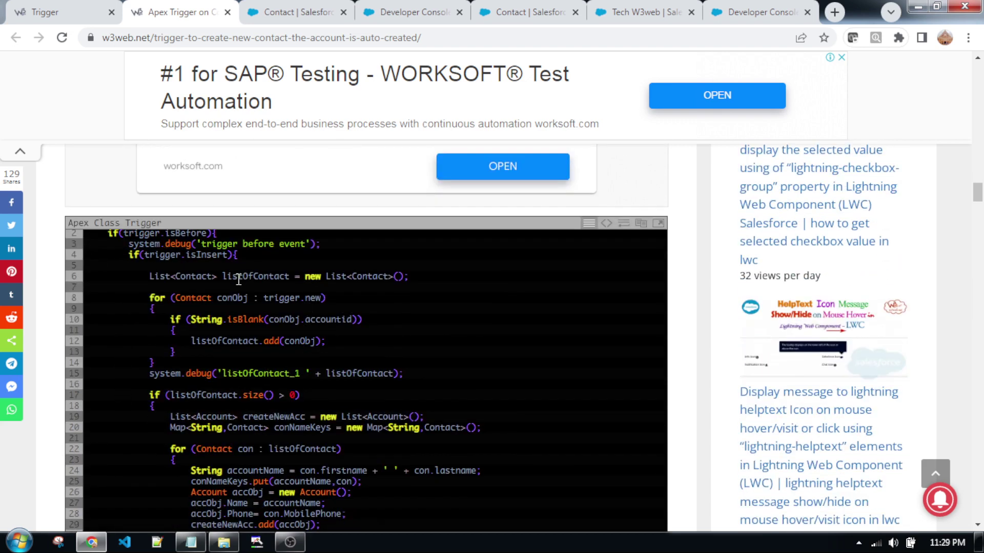
{"action": "scroll", "coordinate": [239, 279], "scroll_direction": "up", "scroll_amount": 5}
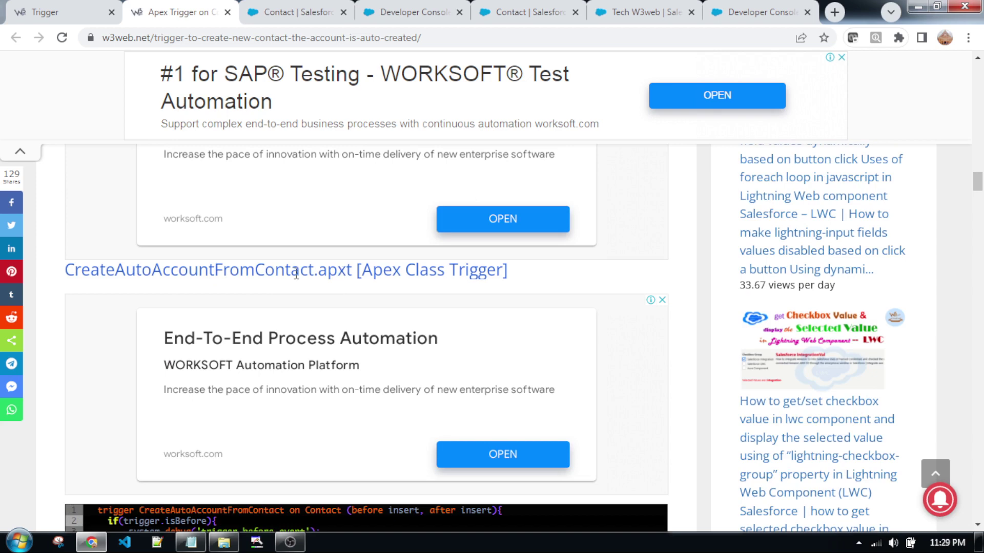
{"action": "left_click_drag", "start_coordinate": [314, 271], "coordinate": [67, 272]}
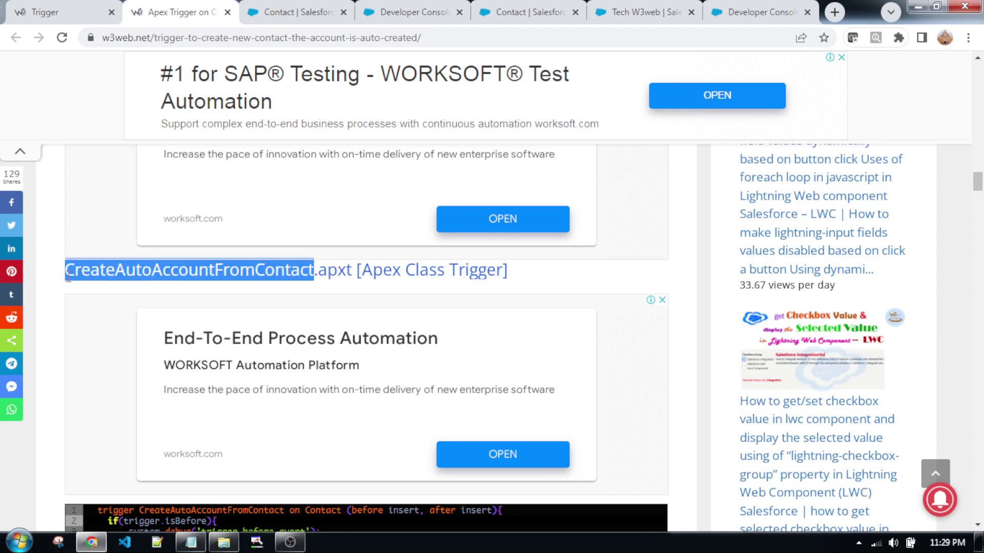
{"action": "scroll", "coordinate": [525, 307], "scroll_direction": "down", "scroll_amount": 5}
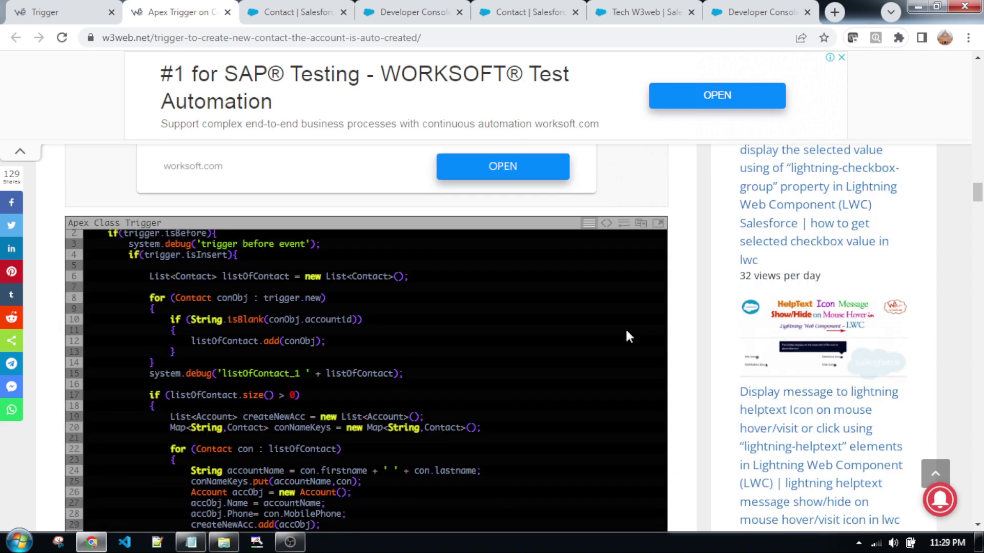
{"action": "left_click", "coordinate": [774, 12]}
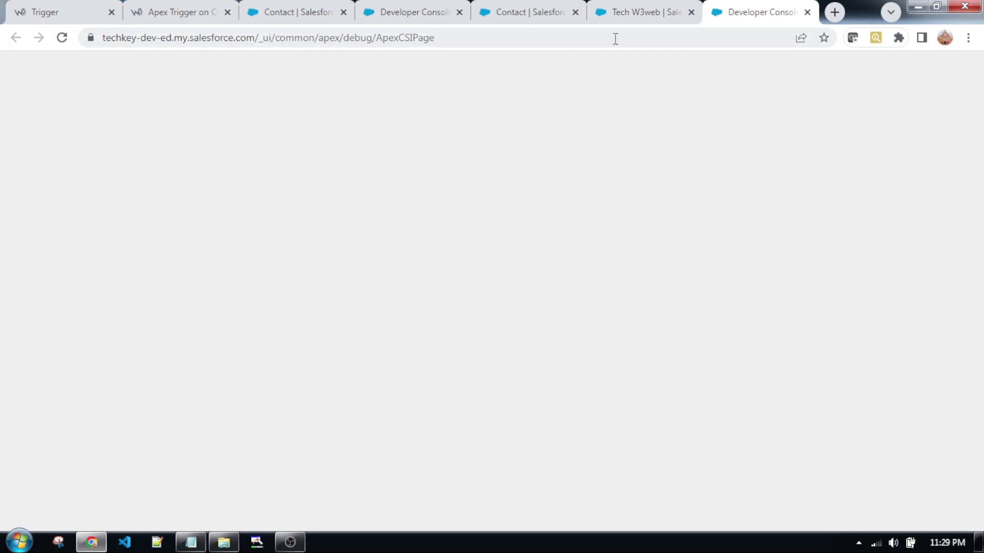
- Reload the blank Developer Console page and go back to the trigger article
{"action": "left_click", "coordinate": [62, 37]}
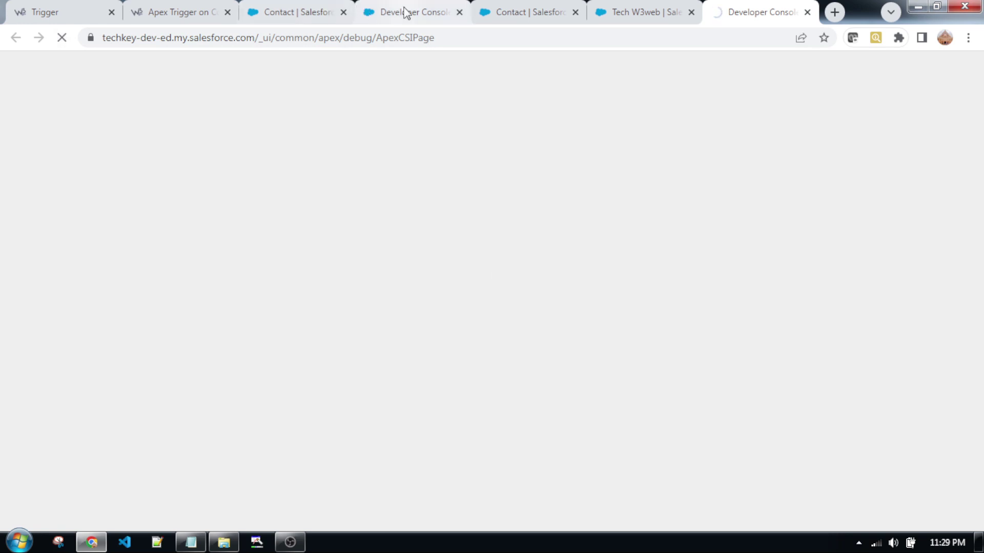
{"action": "left_click", "coordinate": [203, 12]}
{"action": "scroll", "coordinate": [234, 338], "scroll_direction": "down", "scroll_amount": 4}
{"action": "scroll", "coordinate": [159, 263], "scroll_direction": "up", "scroll_amount": 3}
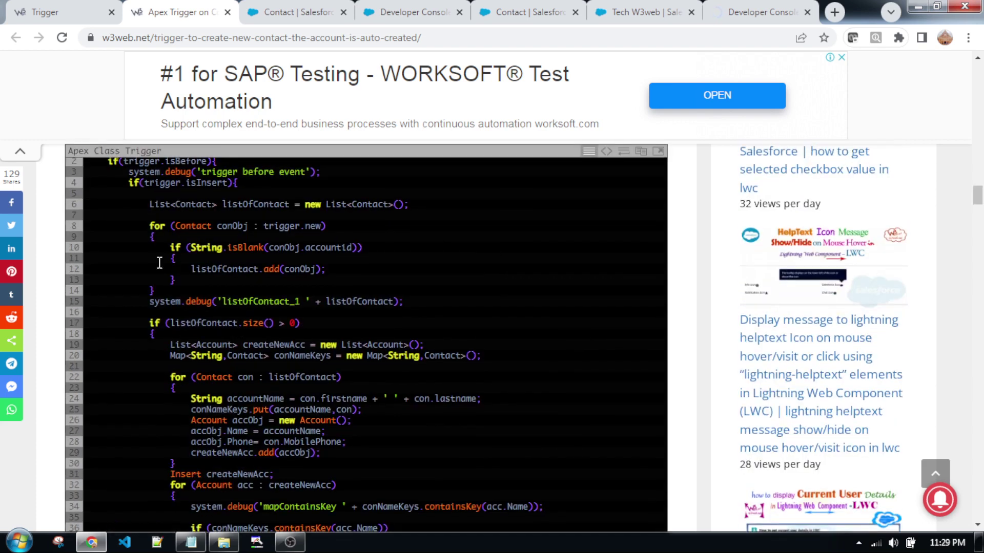
{"action": "scroll", "coordinate": [315, 337], "scroll_direction": "up", "scroll_amount": 2}
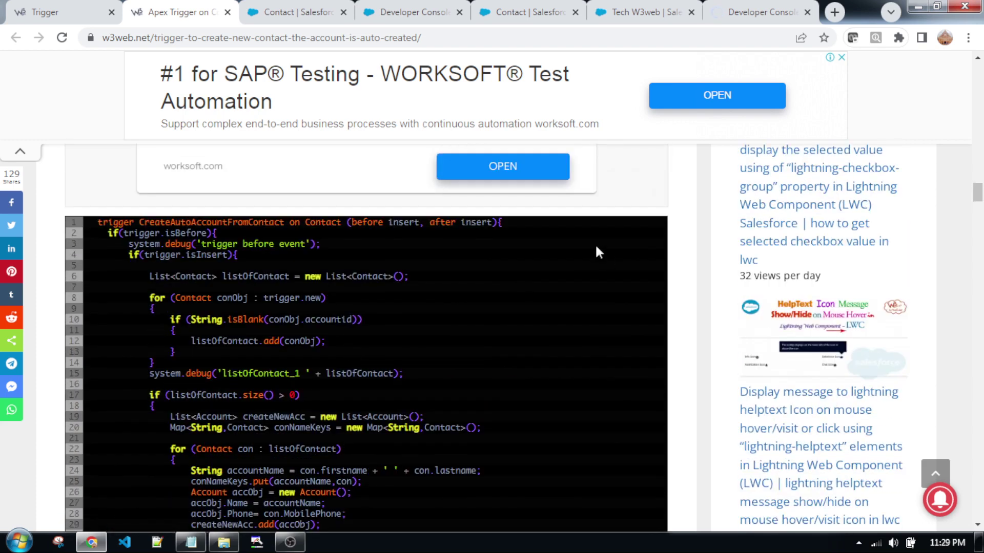
- Select all the CreateAutoAccountFromContact trigger code and copy it to the clipboard
{"action": "mouse_move", "coordinate": [521, 234]}
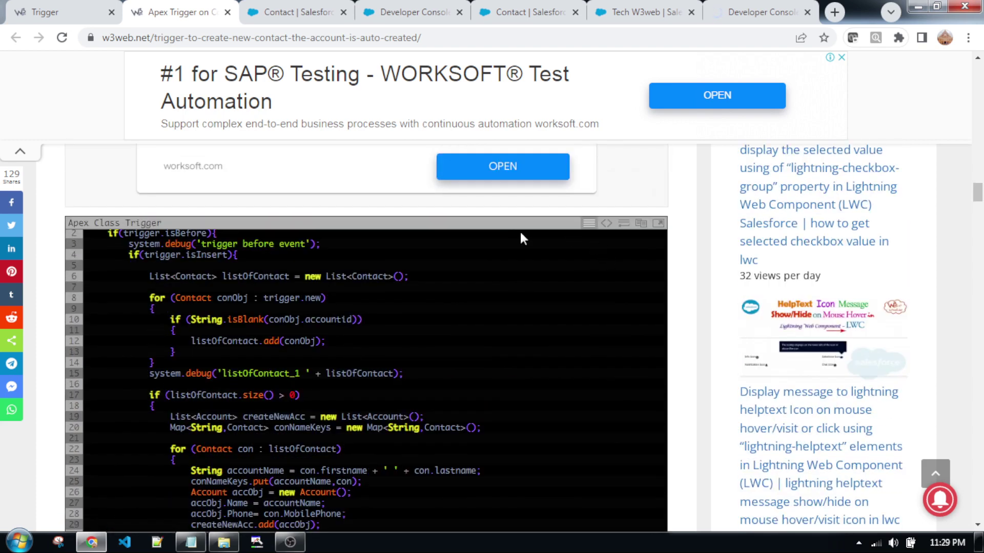
{"action": "left_click", "coordinate": [642, 228]}
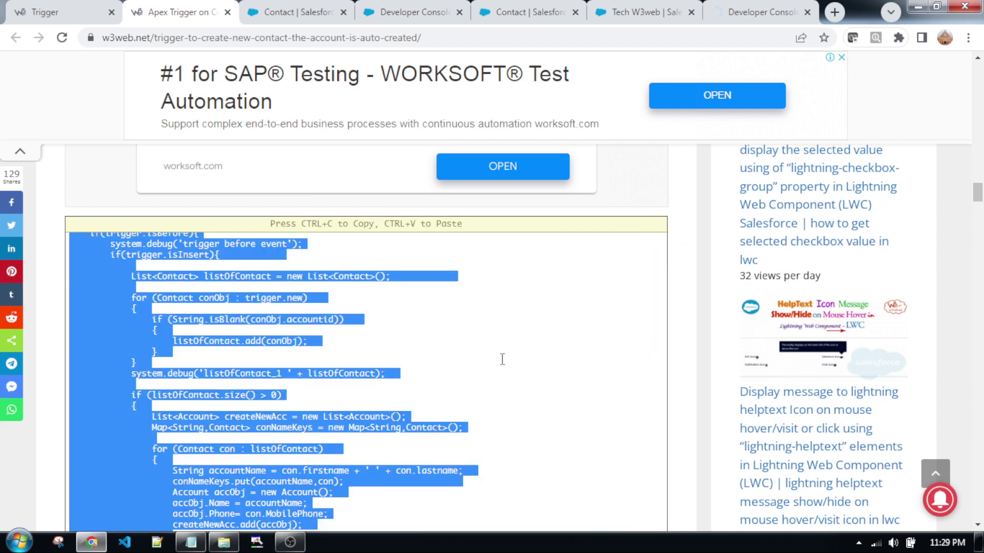
{"action": "scroll", "coordinate": [606, 352], "scroll_direction": "down", "scroll_amount": 4}
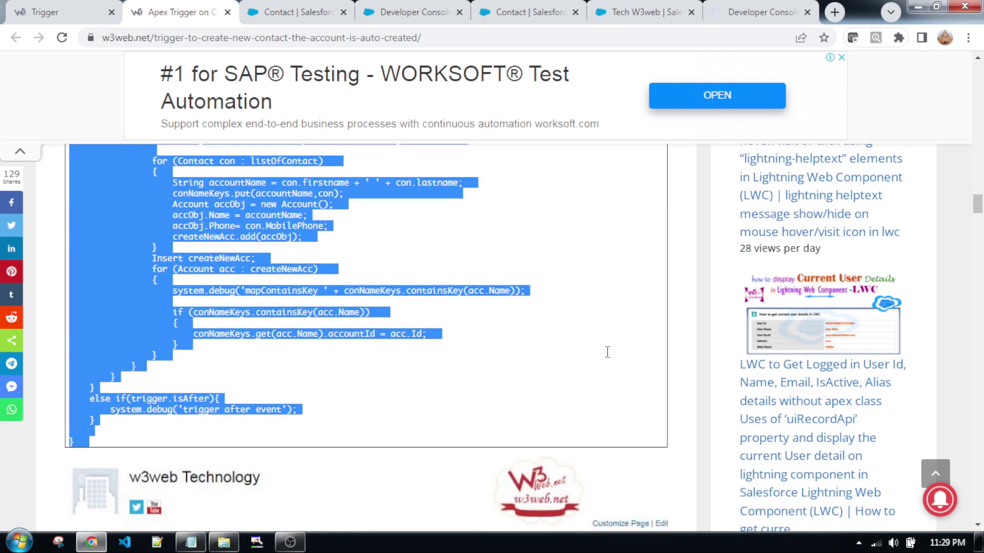
{"action": "scroll", "coordinate": [607, 352], "scroll_direction": "up", "scroll_amount": 1}
{"action": "right_click", "coordinate": [123, 233]}
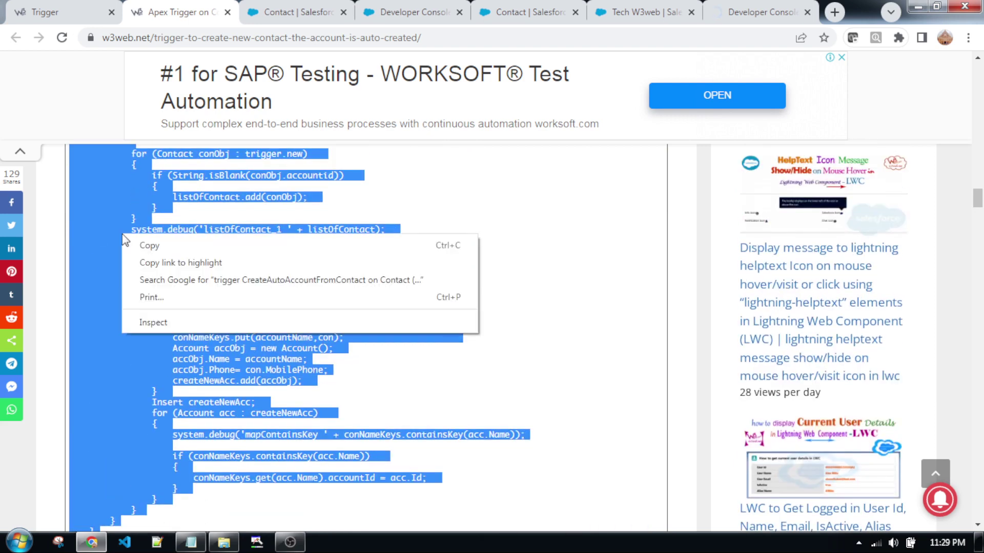
{"action": "left_click", "coordinate": [171, 247]}
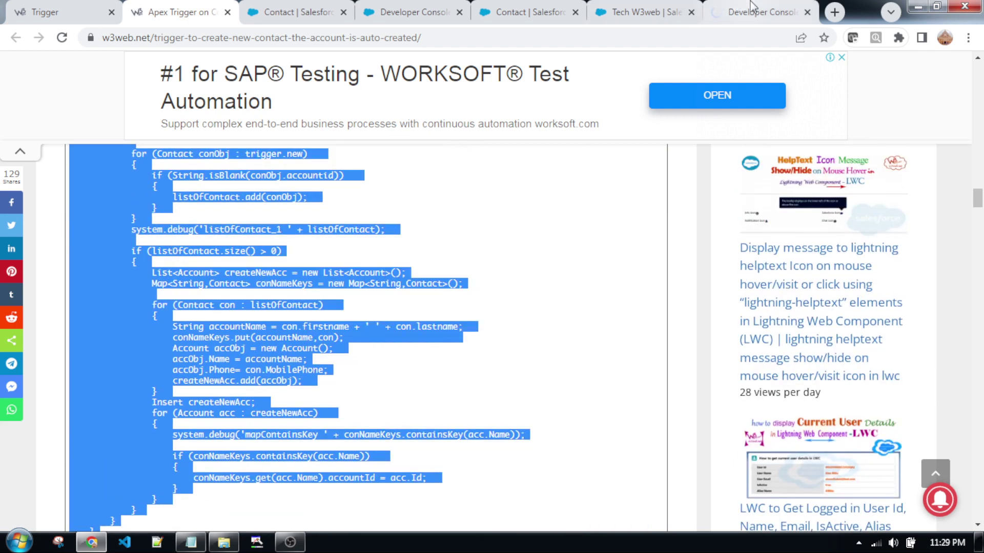
- Reload the other Developer Console tabs, then return to the trigger article
{"action": "left_click", "coordinate": [404, 14]}
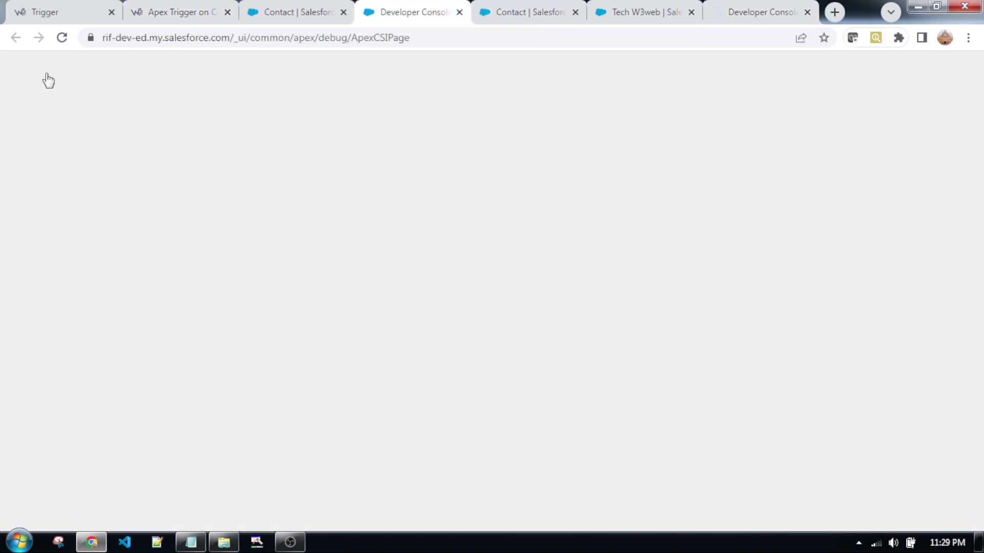
{"action": "left_click", "coordinate": [62, 37]}
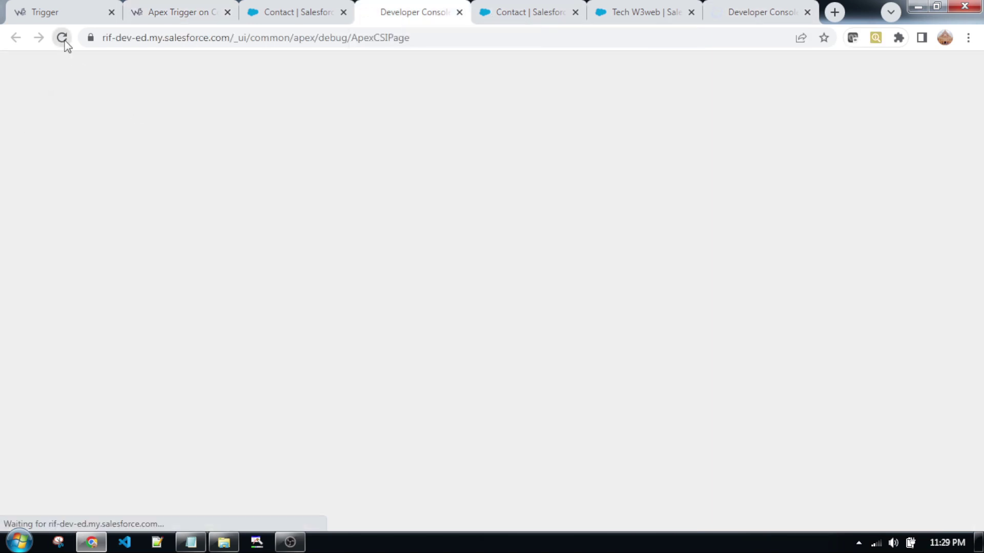
{"action": "left_click", "coordinate": [744, 14]}
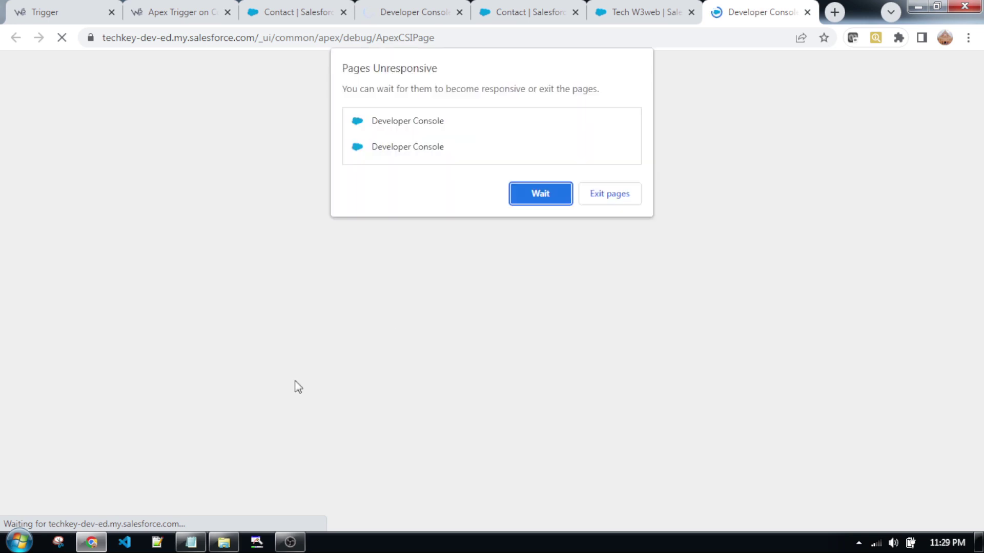
{"action": "left_click", "coordinate": [188, 11]}
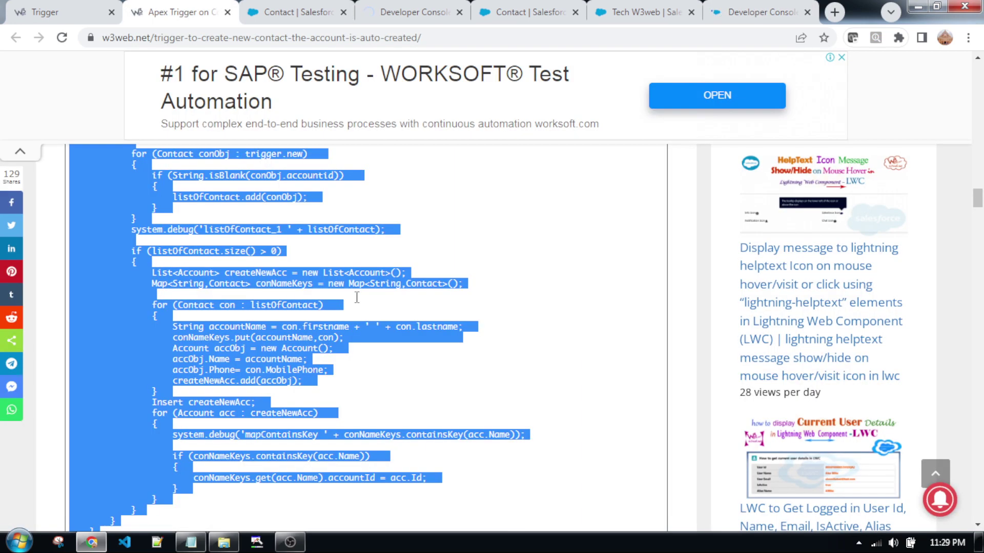